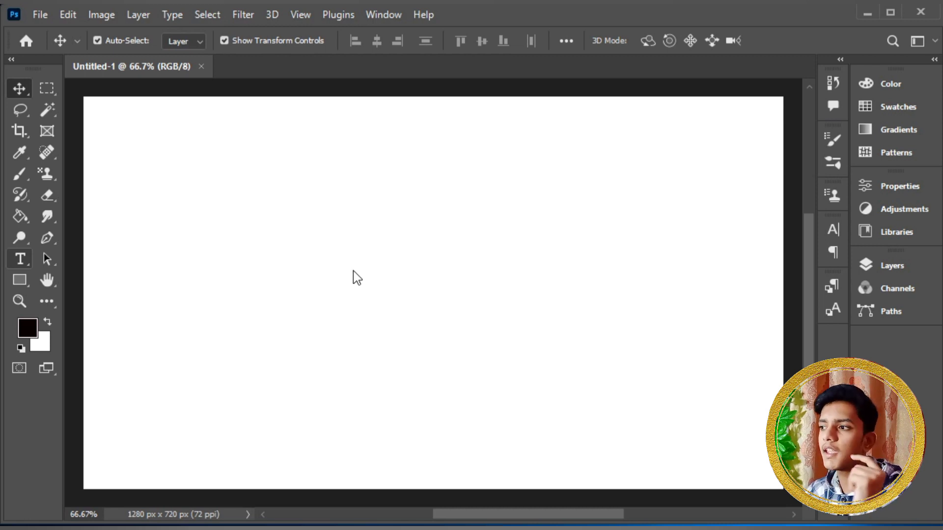
Add a horizontal text layer with the letter "s" on the blank canvas
left_click(20, 259)
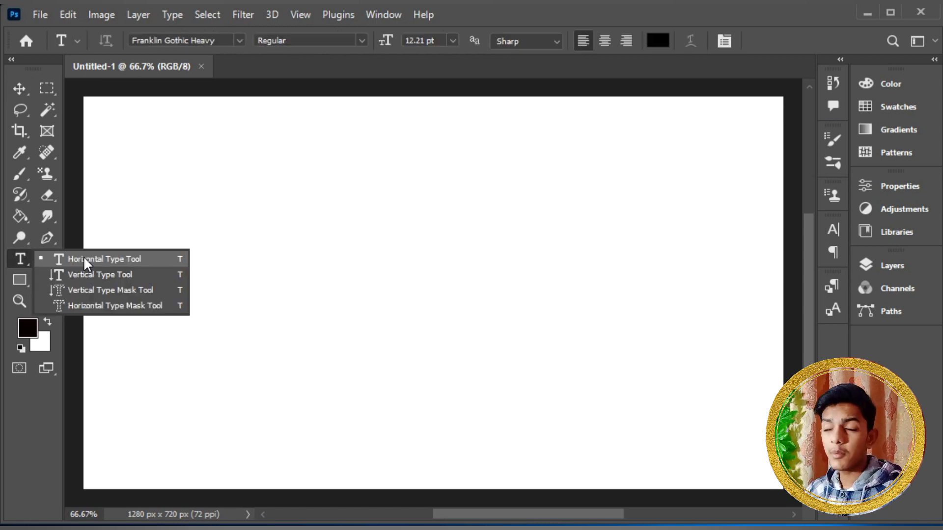
left_click(85, 259)
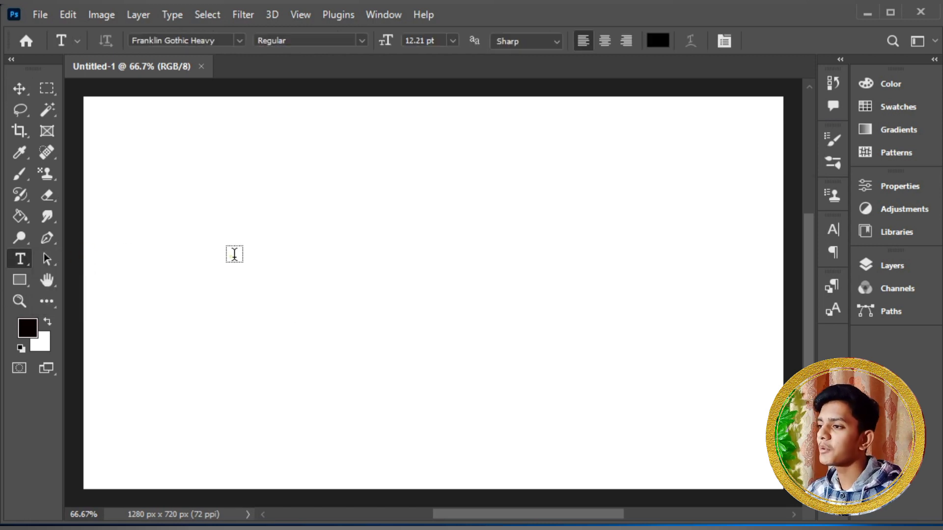
left_click(231, 256)
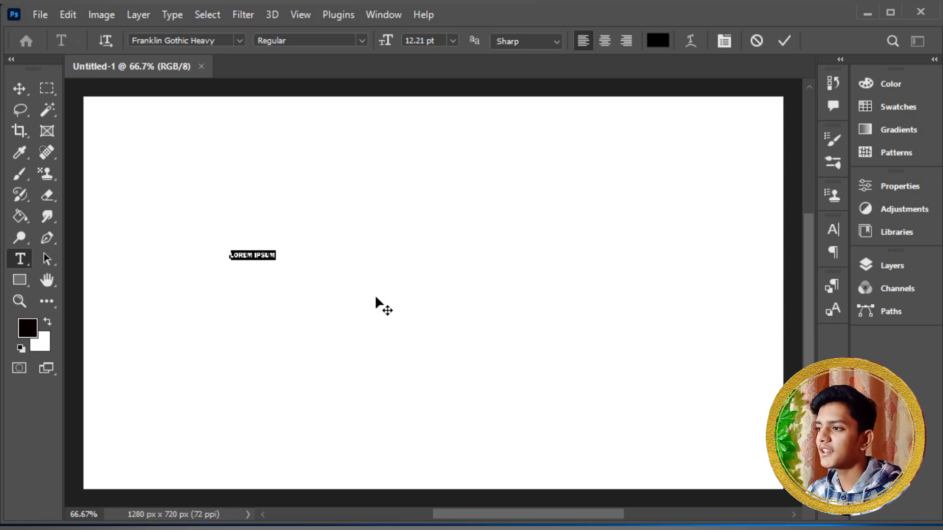
type("a")
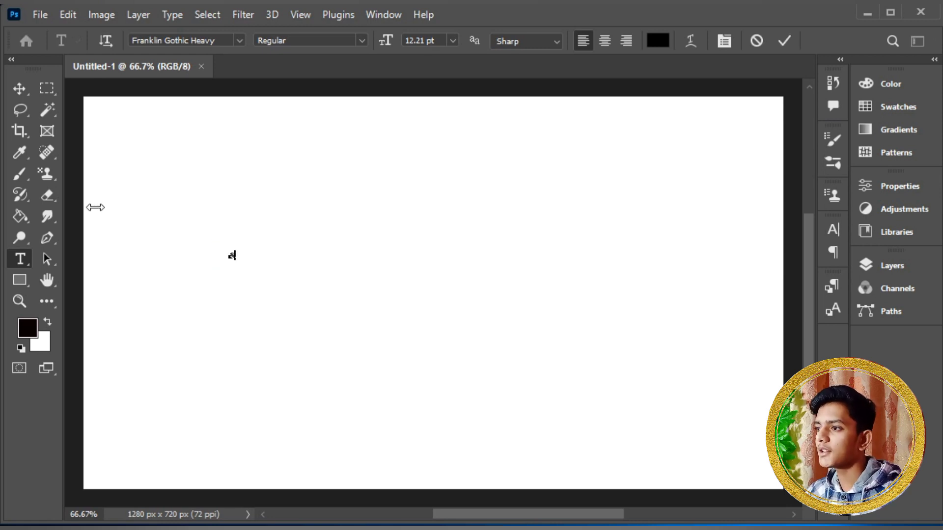
left_click(20, 88)
Enlarge the letter to most of the canvas height and place it in the left half of the canvas
key("ctrl+t")
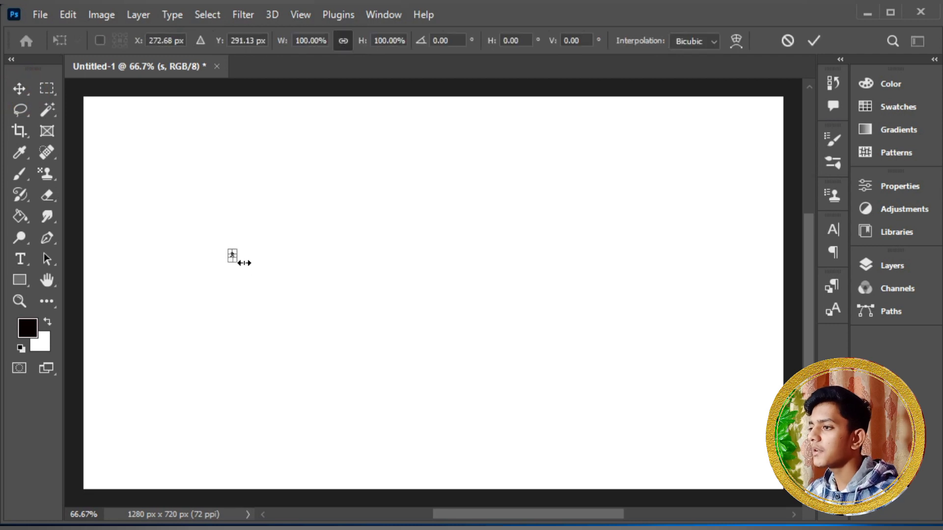
left_click_drag(236, 261, 540, 393)
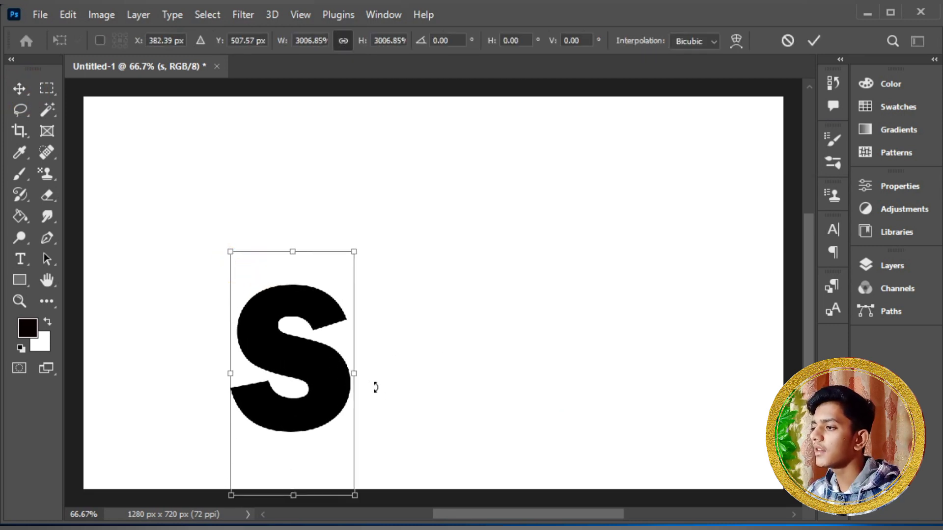
left_click_drag(321, 311, 491, 343)
left_click_drag(441, 317, 349, 343)
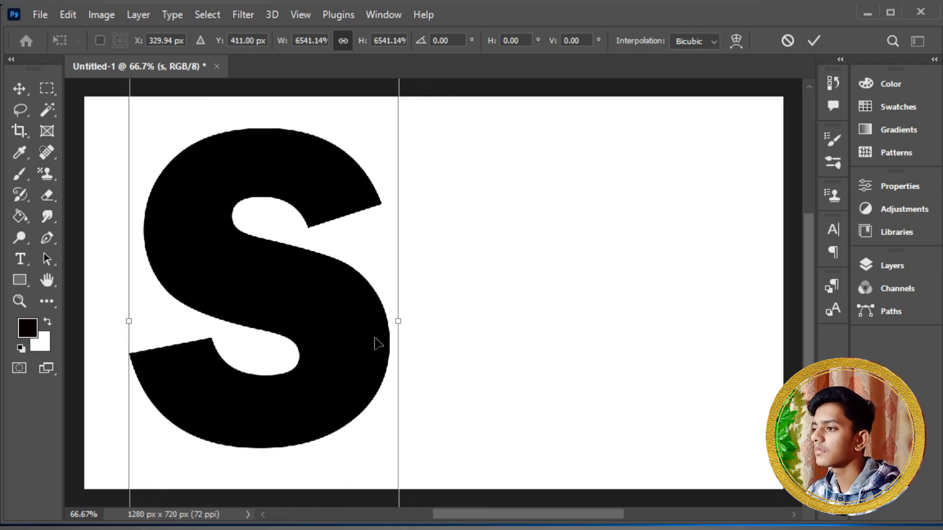
left_click_drag(396, 324, 344, 345)
left_click(814, 40)
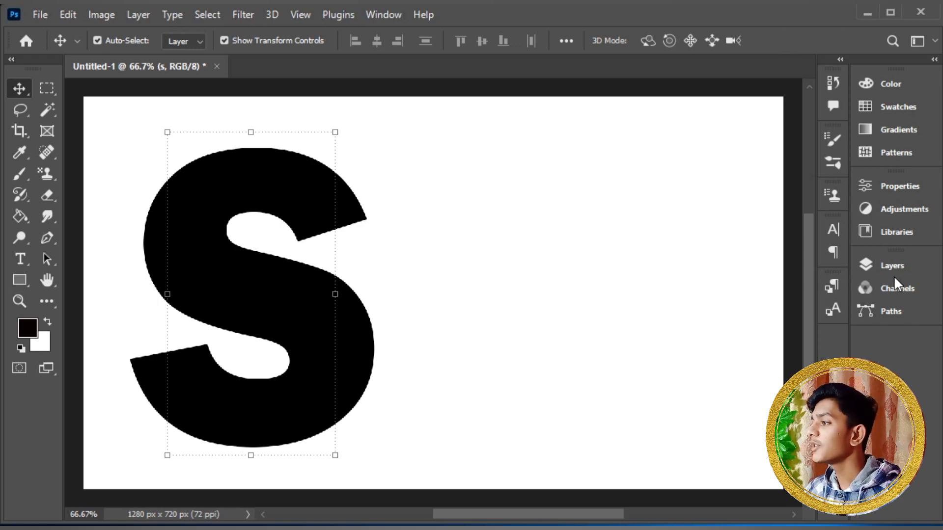
Add a Color Overlay in dark gold (#bc8e00) to the s text layer's style
left_click(902, 265)
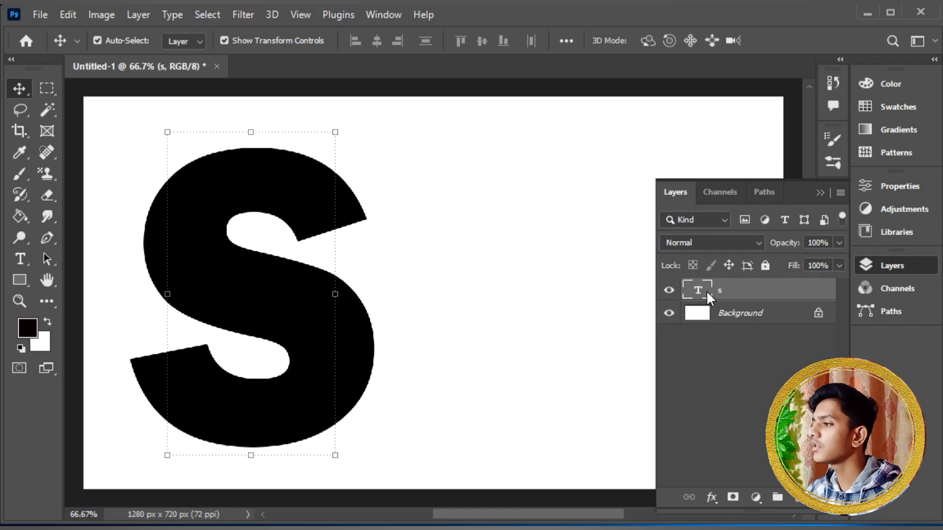
double_click(792, 293)
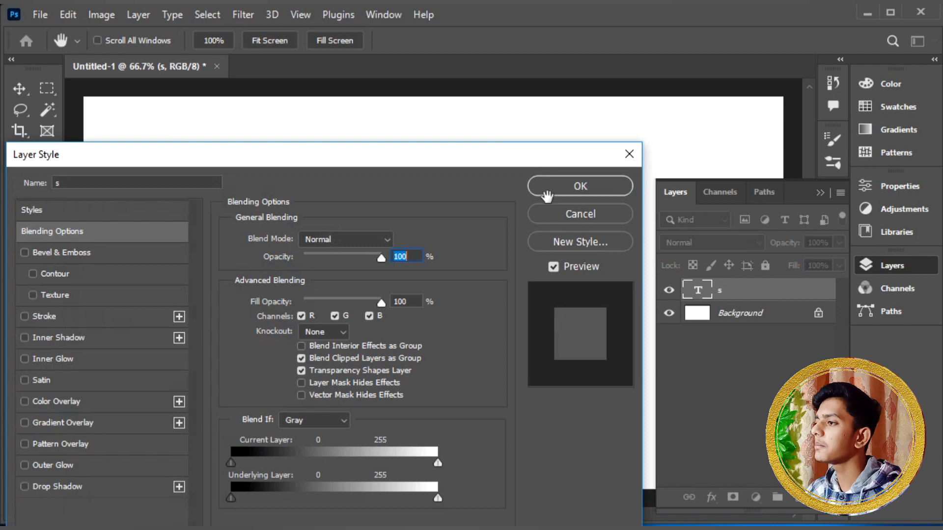
left_click_drag(333, 156, 638, 84)
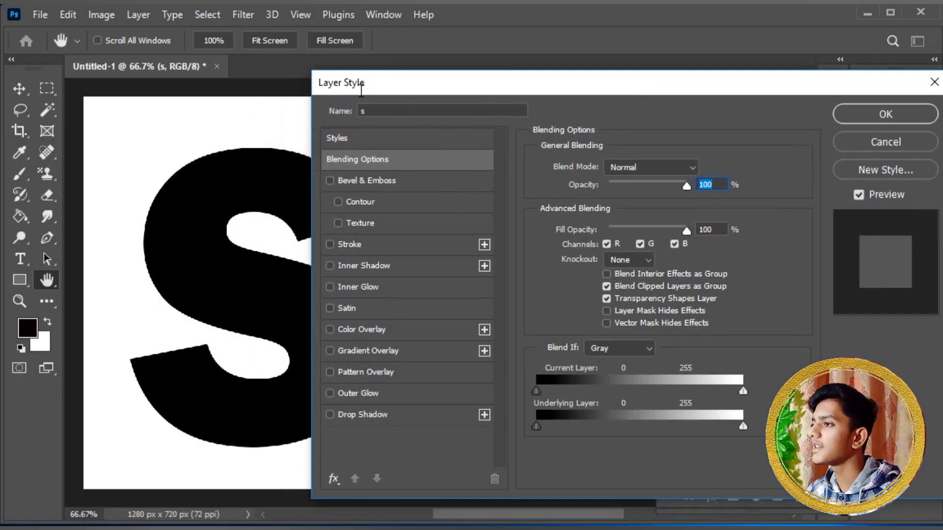
left_click_drag(392, 81, 449, 47)
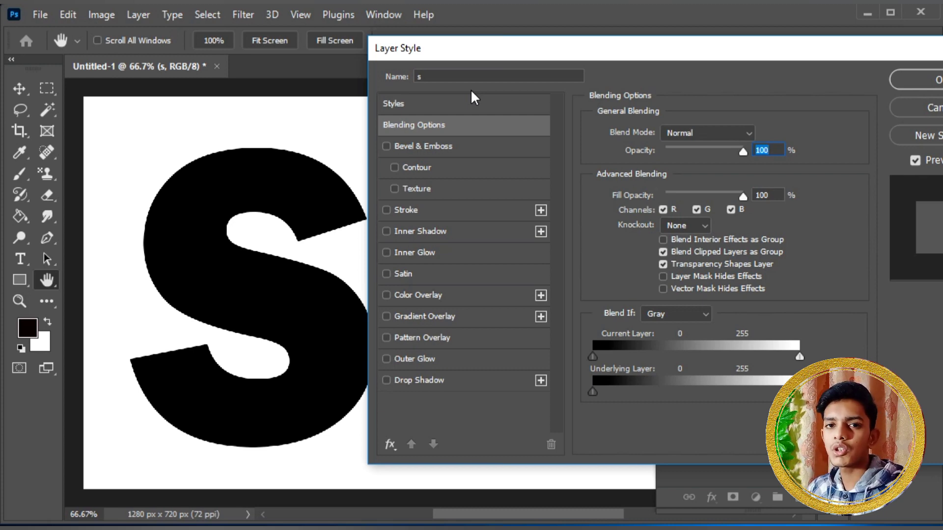
left_click(386, 295)
left_click(490, 294)
left_click(759, 133)
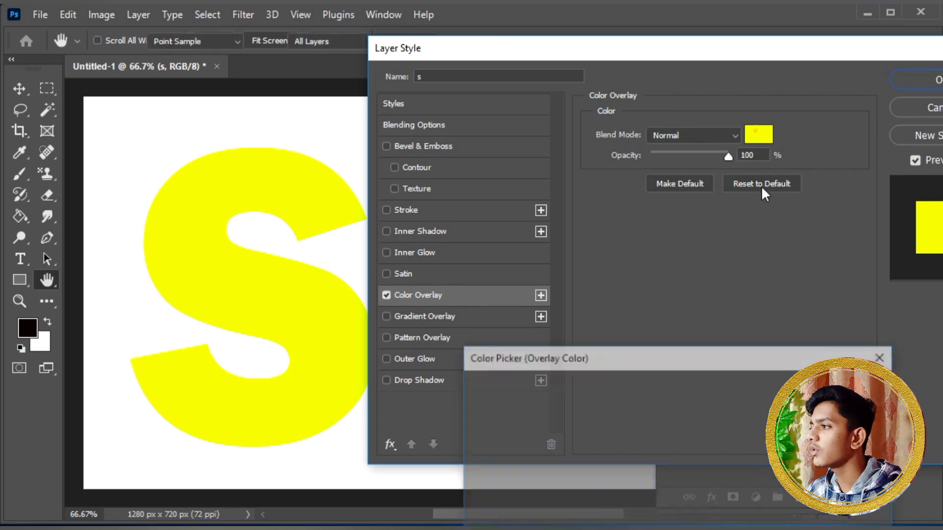
left_click_drag(543, 356, 550, 168)
mouse_move(505, 222)
left_mouse_down()
mouse_move(497, 238)
mouse_move(485, 229)
mouse_move(488, 219)
mouse_move(503, 236)
mouse_move(503, 278)
mouse_move(511, 255)
mouse_move(521, 278)
mouse_move(506, 265)
left_mouse_up()
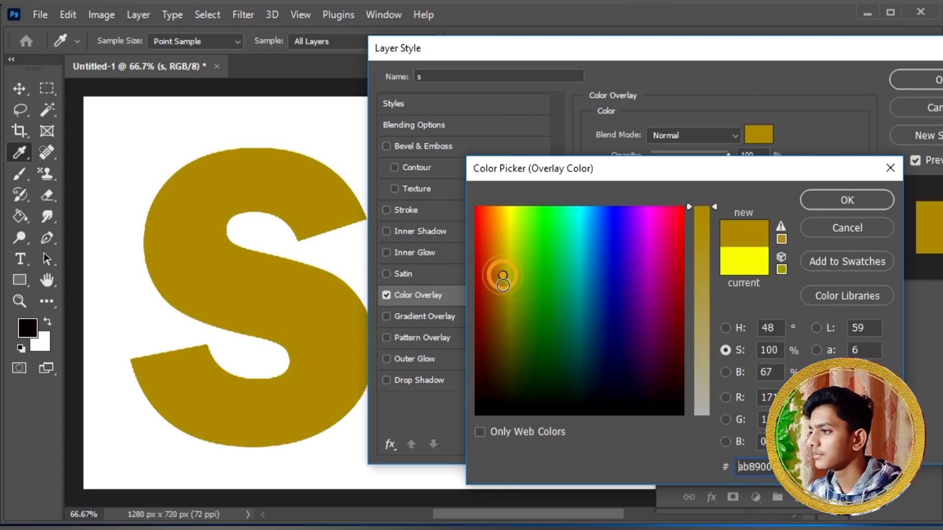
left_click(501, 261)
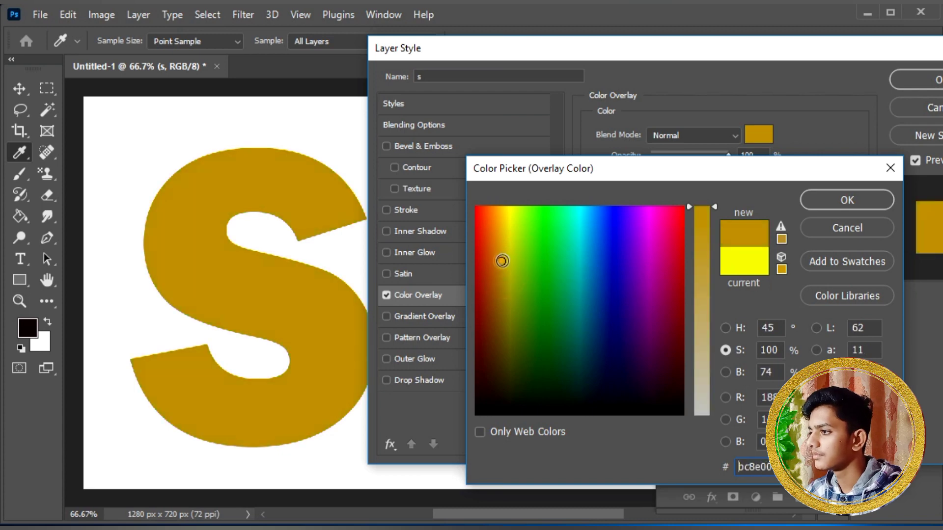
left_click(833, 199)
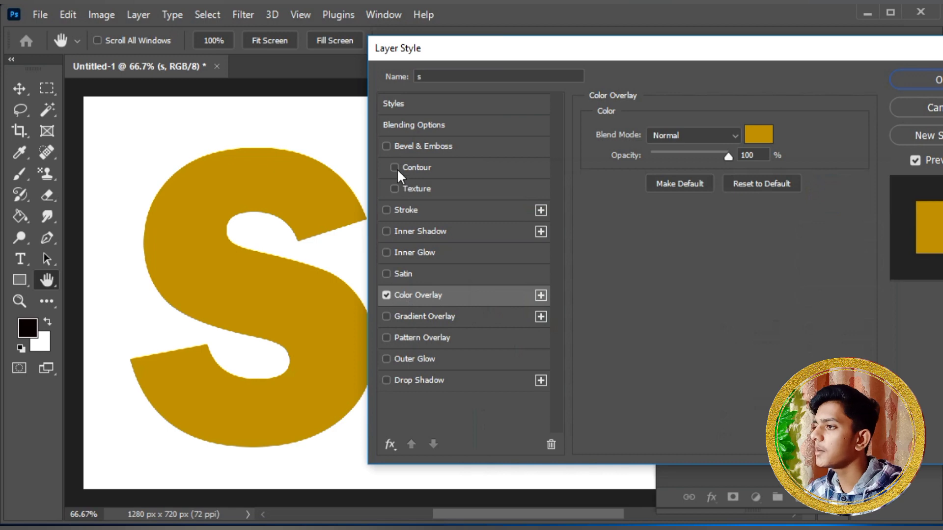
Enable Bevel & Emboss as a smooth Inner Bevel with depth 100% and size 29 px
left_click(387, 146)
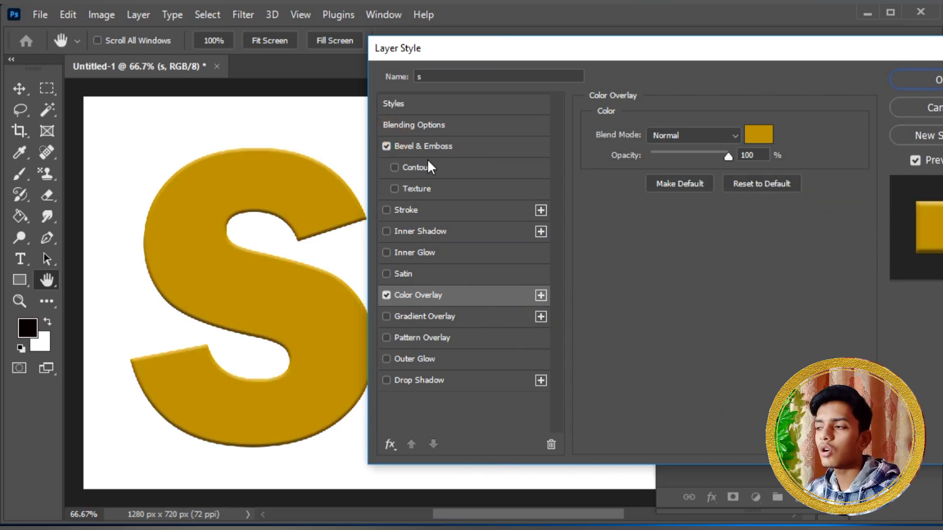
left_click(441, 151)
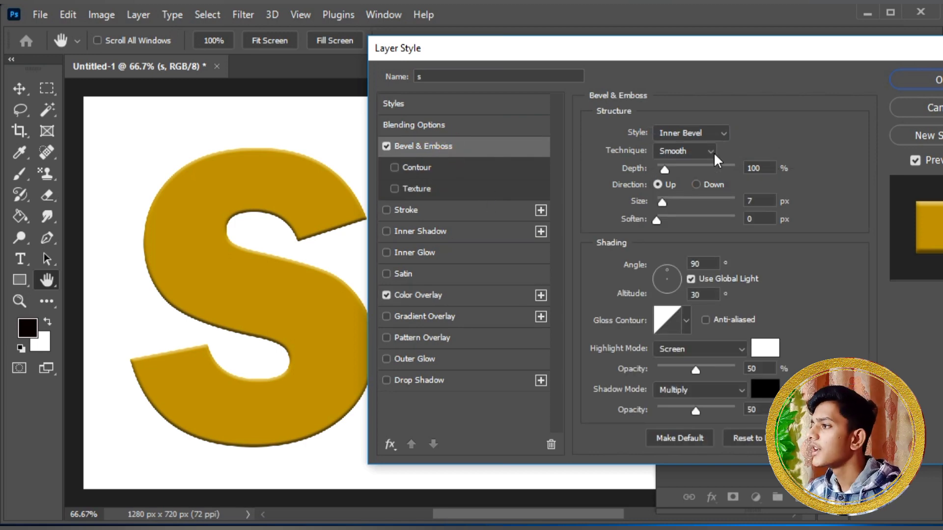
left_click(715, 133)
left_click(698, 162)
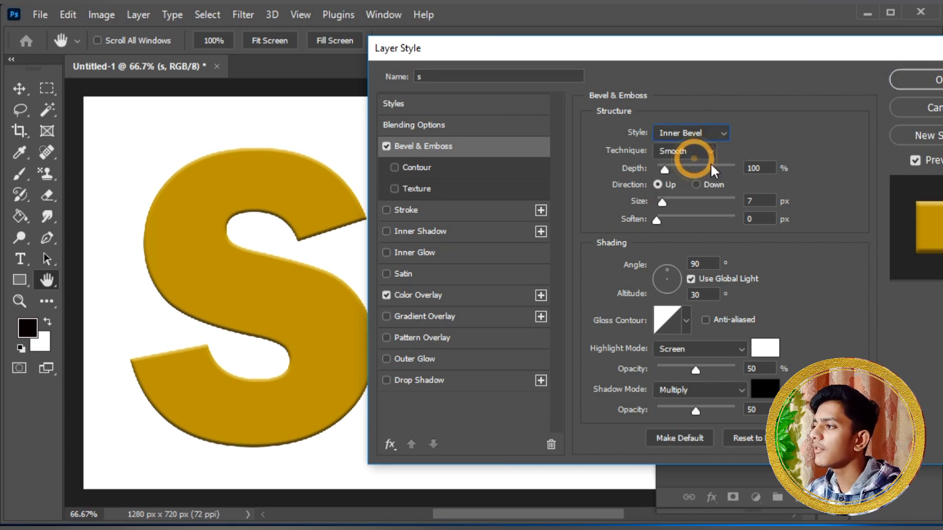
left_click_drag(666, 171, 697, 170)
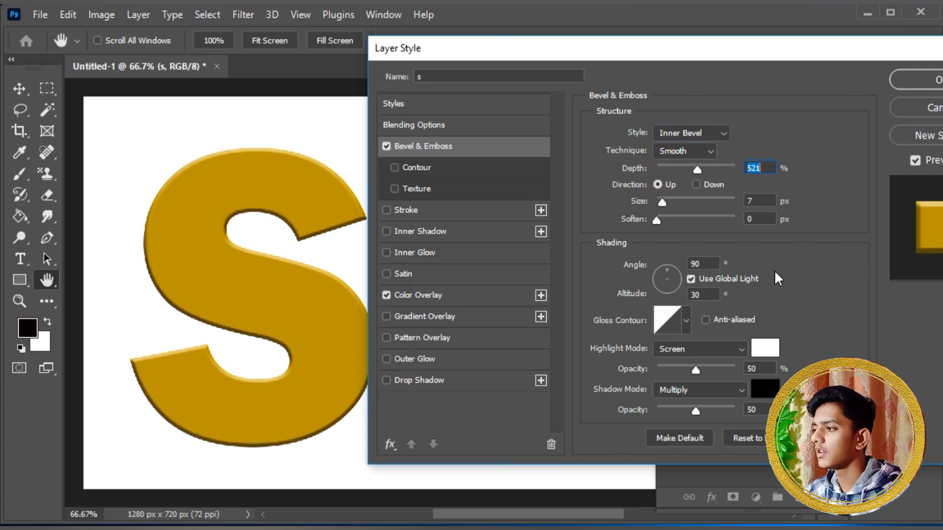
type("100")
mouse_move(663, 202)
left_mouse_down()
mouse_move(685, 209)
mouse_move(672, 204)
mouse_move(674, 217)
mouse_move(655, 218)
mouse_move(672, 204)
left_mouse_up()
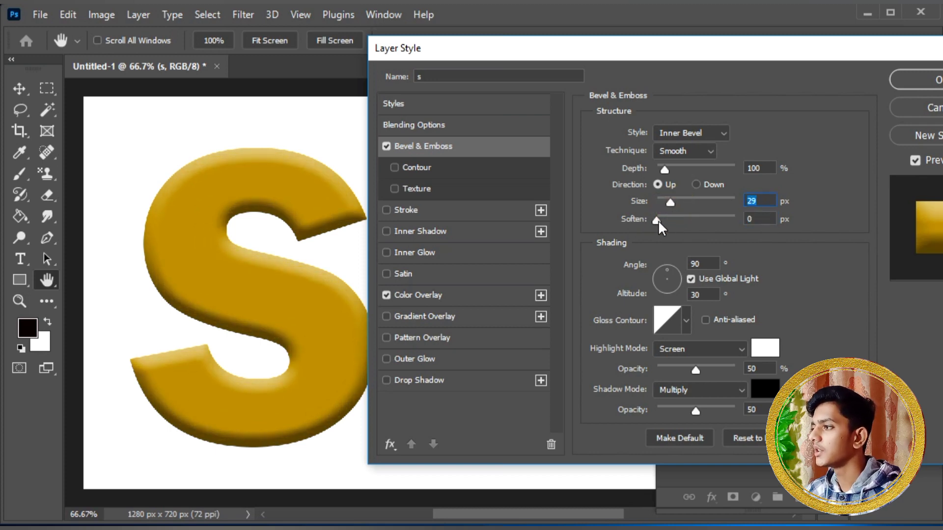
left_click(657, 221)
Set the bevel's highlight opacity to 59% and its shadow opacity to 47%
mouse_move(696, 370)
left_mouse_down()
mouse_move(668, 366)
mouse_move(713, 373)
mouse_move(704, 371)
left_mouse_up()
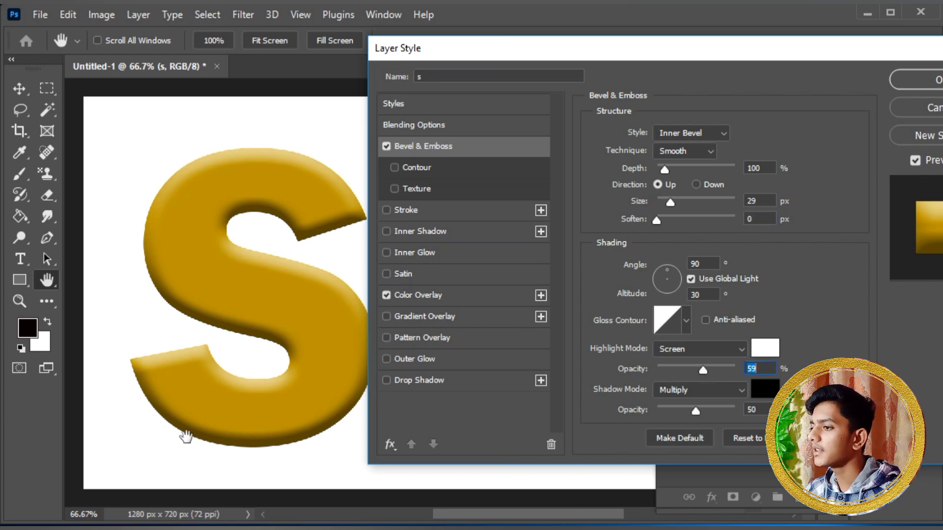
mouse_move(696, 412)
left_mouse_down()
mouse_move(687, 413)
mouse_move(695, 413)
left_mouse_up()
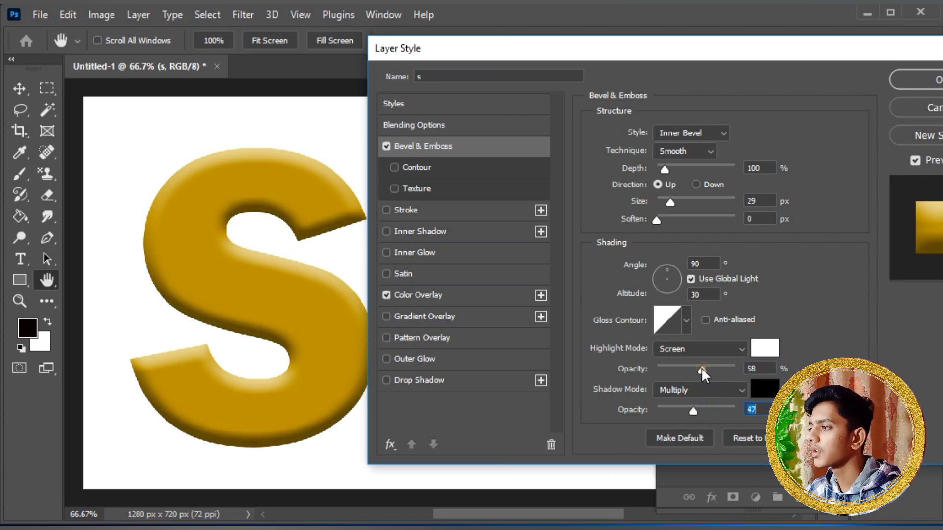
mouse_move(698, 369)
left_mouse_down()
mouse_move(735, 371)
mouse_move(703, 371)
left_mouse_up()
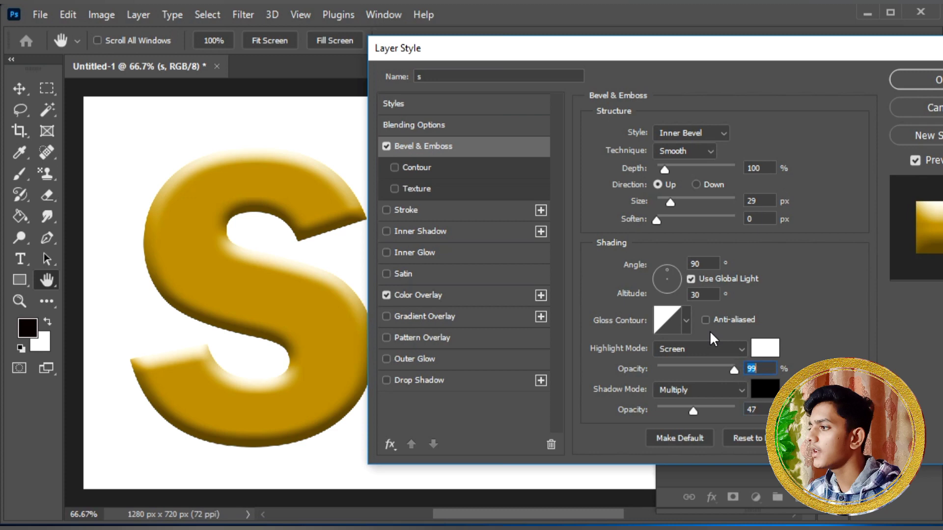
Turn off the bevel's global light and set its shading angle to 90° and altitude to 30°
left_click(690, 279)
left_click(668, 280)
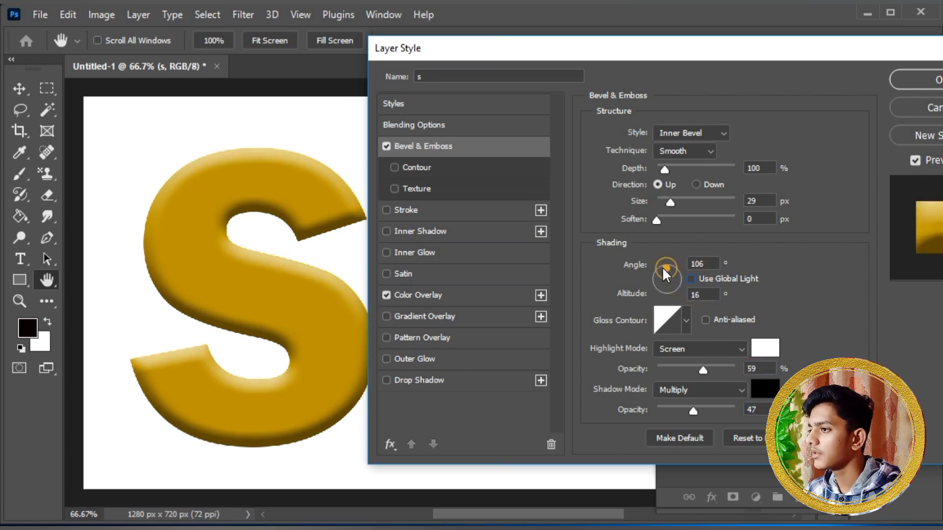
key("BackSpace")
type("9")
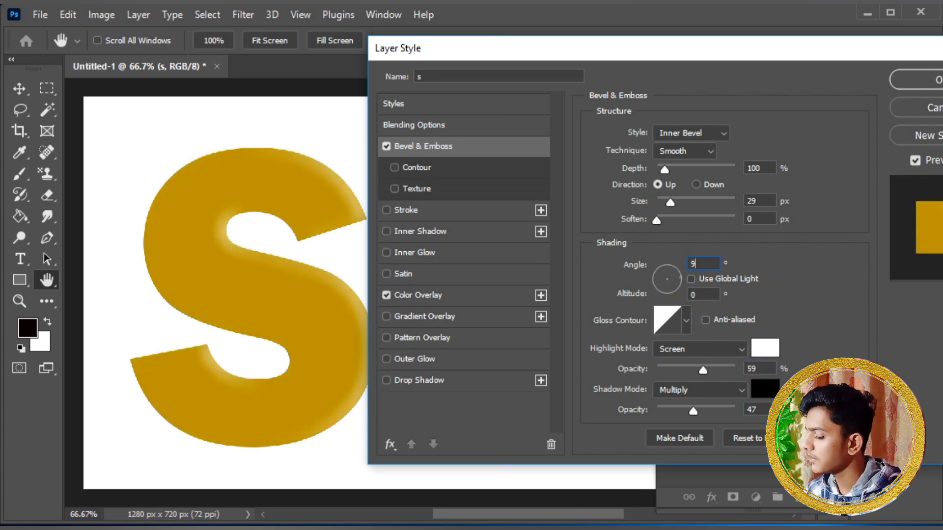
type("0")
left_click(710, 293)
key("BackSpace")
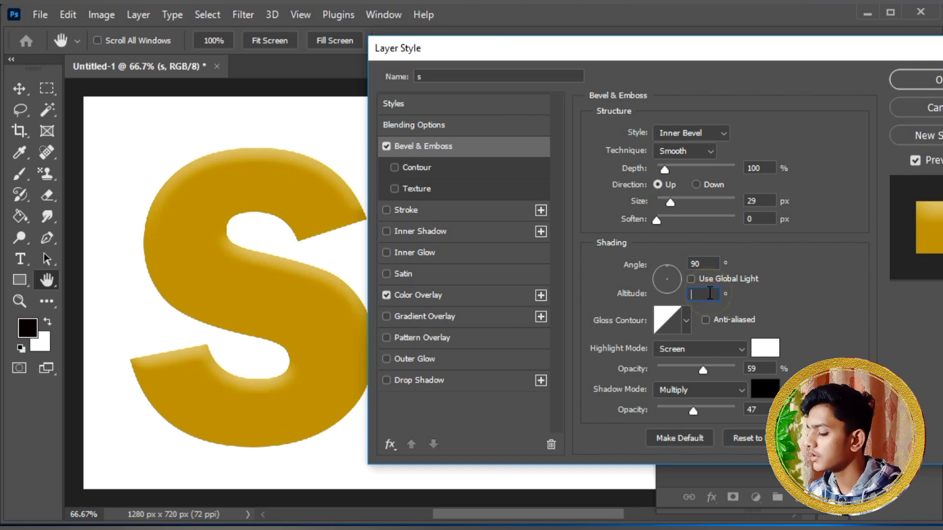
type("30")
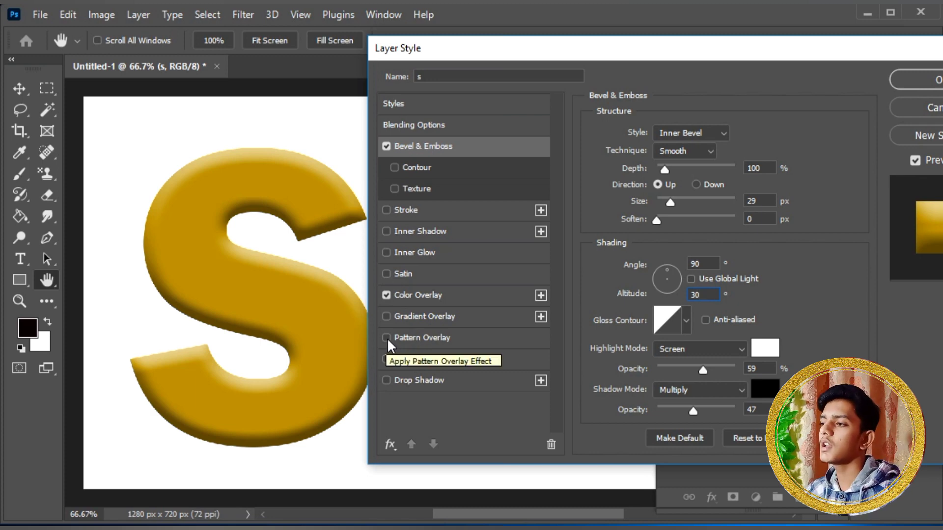
Try Pattern Overlay on the letter without its color overlay and bevel, and restore those two effects
left_click(386, 295)
left_click(386, 146)
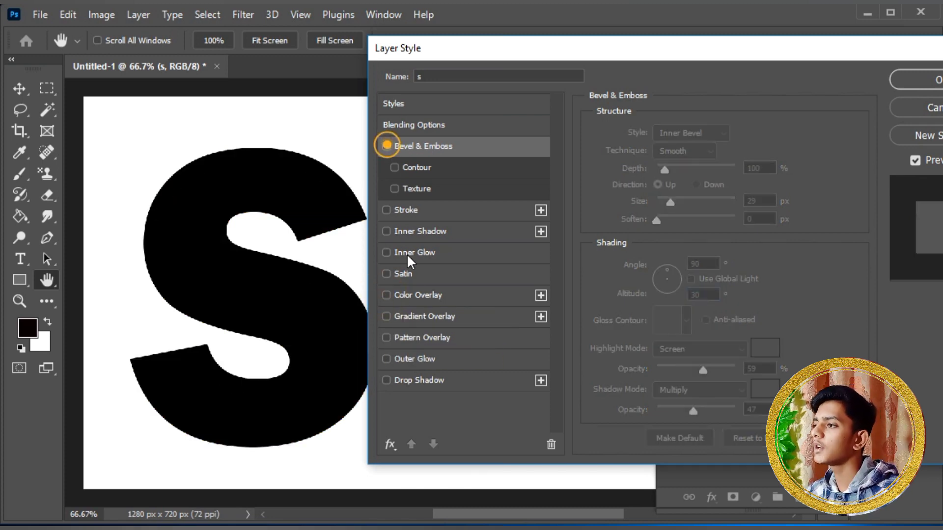
left_click(386, 338)
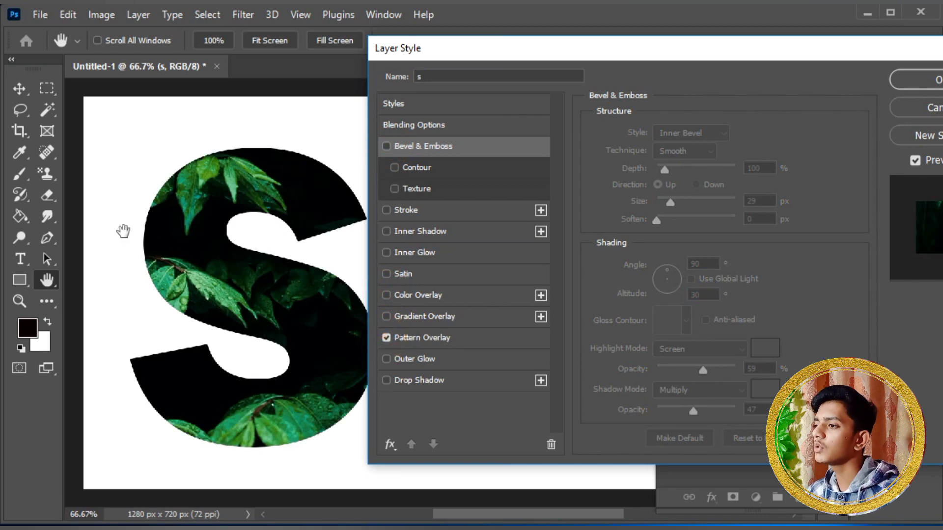
left_click(387, 337)
left_click(385, 311)
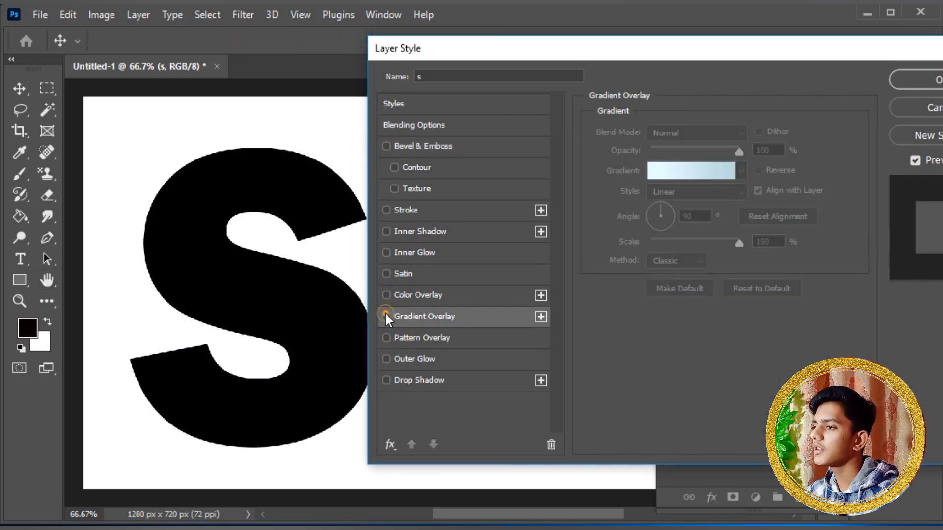
left_click(387, 295)
left_click(449, 296)
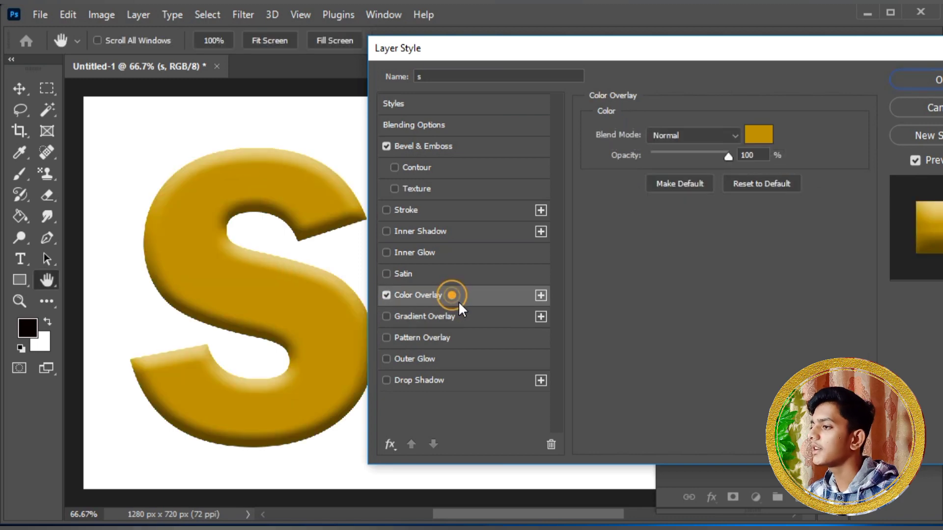
Add a Texture to the letter's bevel and try the two dark rough patterns, keeping the first one in the last row
left_click(474, 148)
left_click(395, 188)
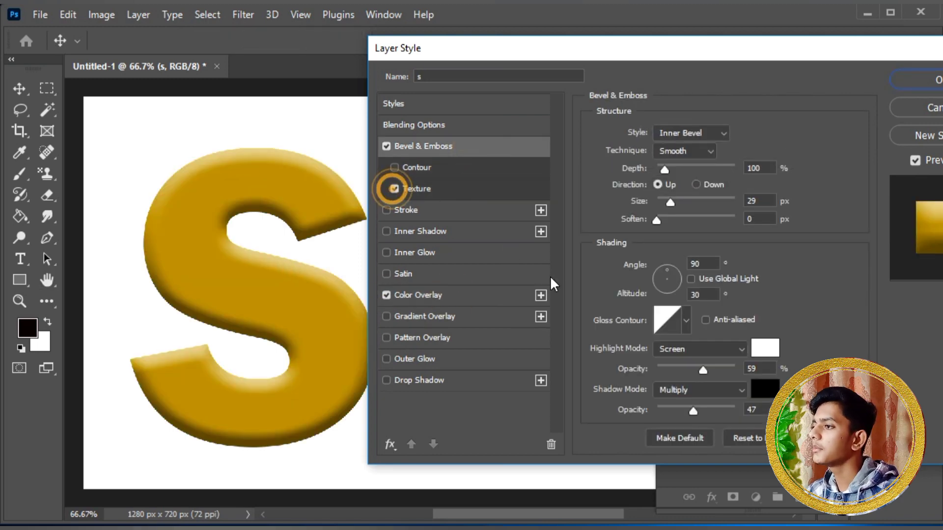
left_click(475, 187)
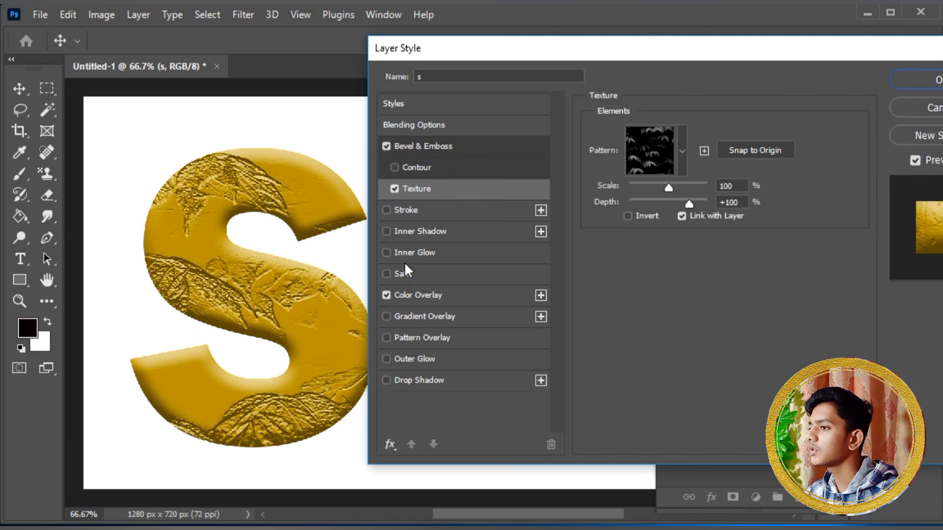
left_click(682, 146)
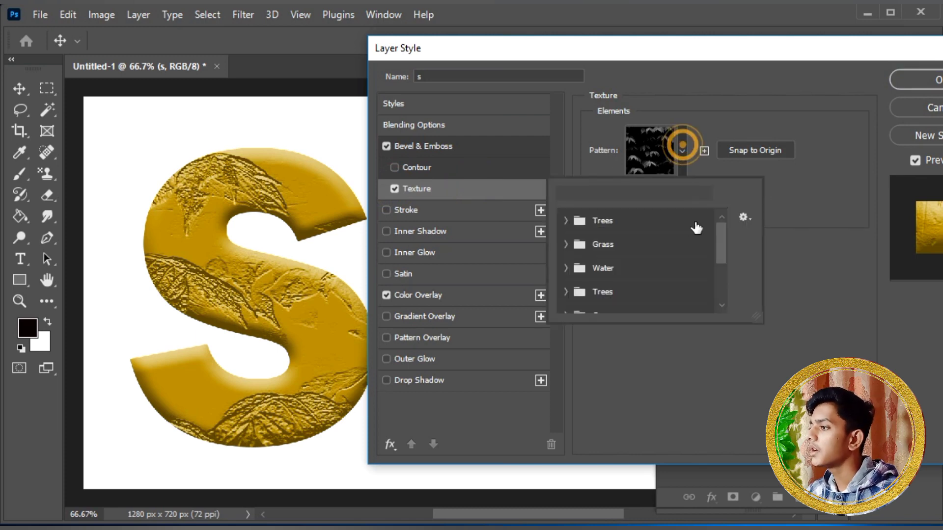
left_click_drag(721, 246, 722, 291)
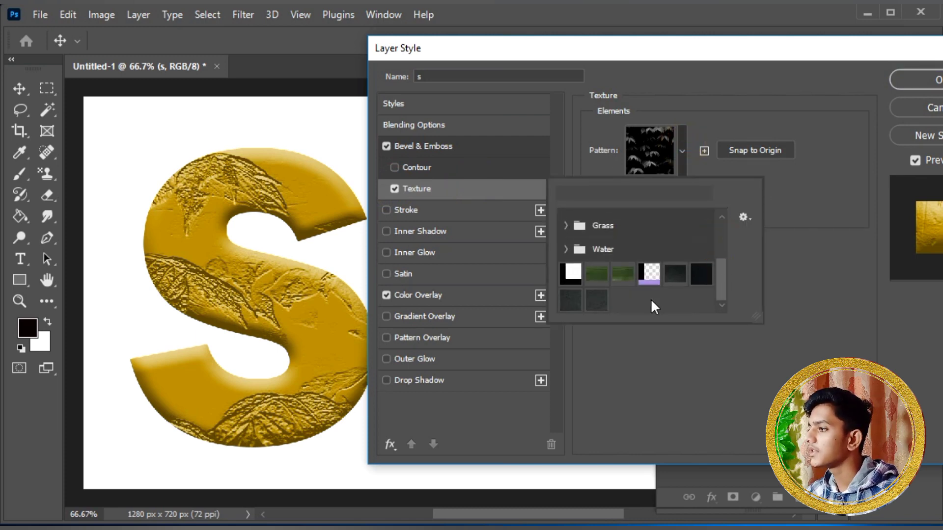
left_click(597, 304)
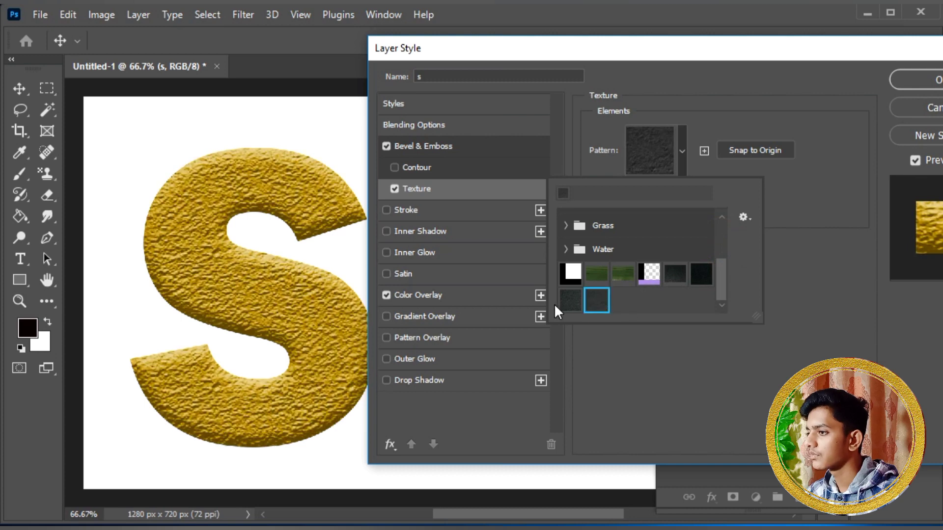
left_click(570, 302)
left_click(591, 304)
left_click(565, 305)
Enable the bevel's Contour and set the texture scale to 101% and its depth to -10%
left_click(395, 168)
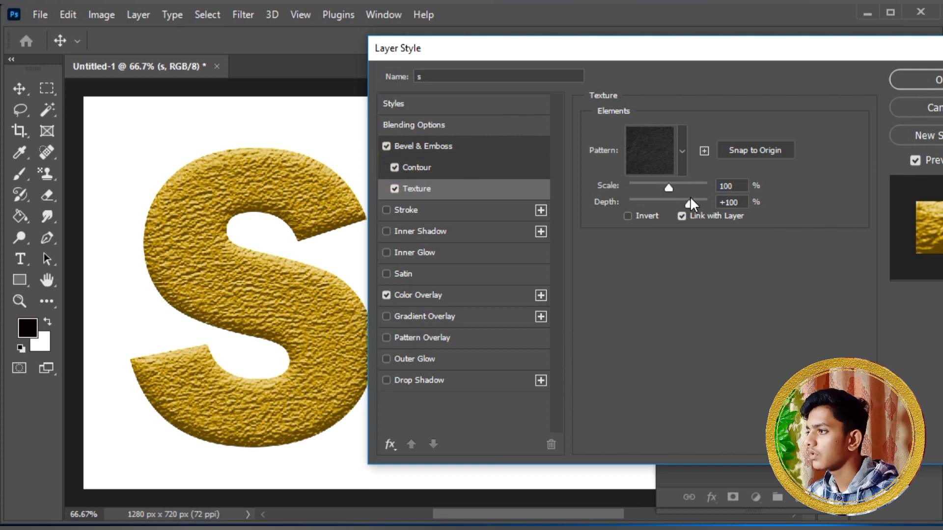
left_click_drag(687, 205, 635, 189)
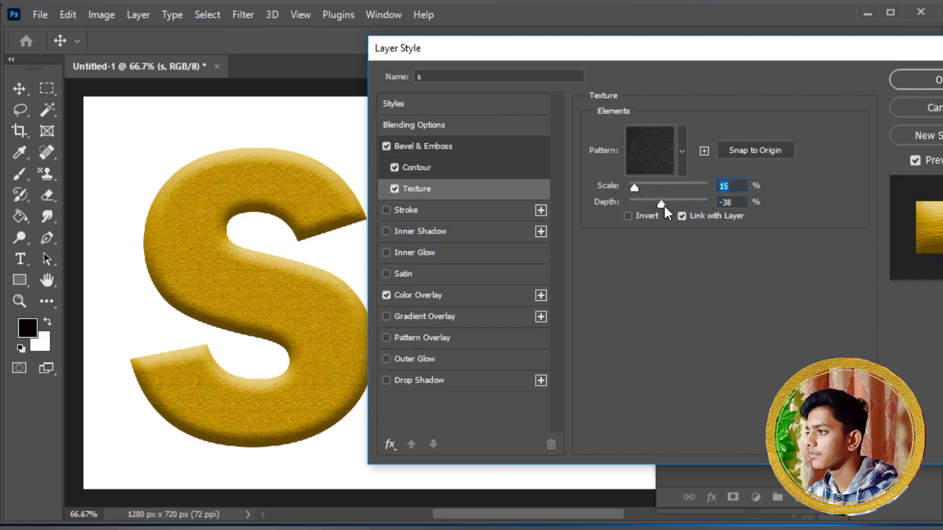
mouse_move(654, 203)
left_mouse_down()
mouse_move(674, 204)
mouse_move(668, 183)
mouse_move(682, 184)
mouse_move(670, 182)
mouse_move(667, 199)
left_mouse_up()
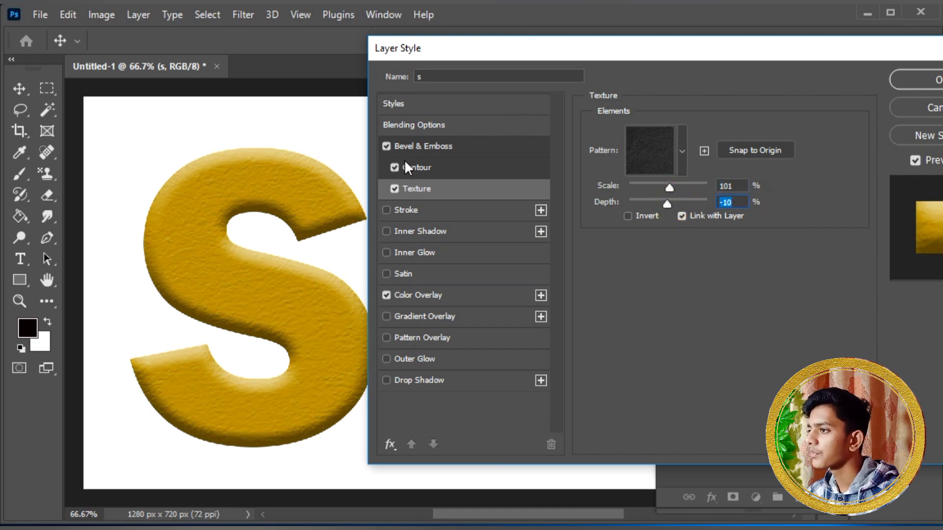
Set the bevel's highlight opacity to 79% and its size to 40 px
left_click(403, 147)
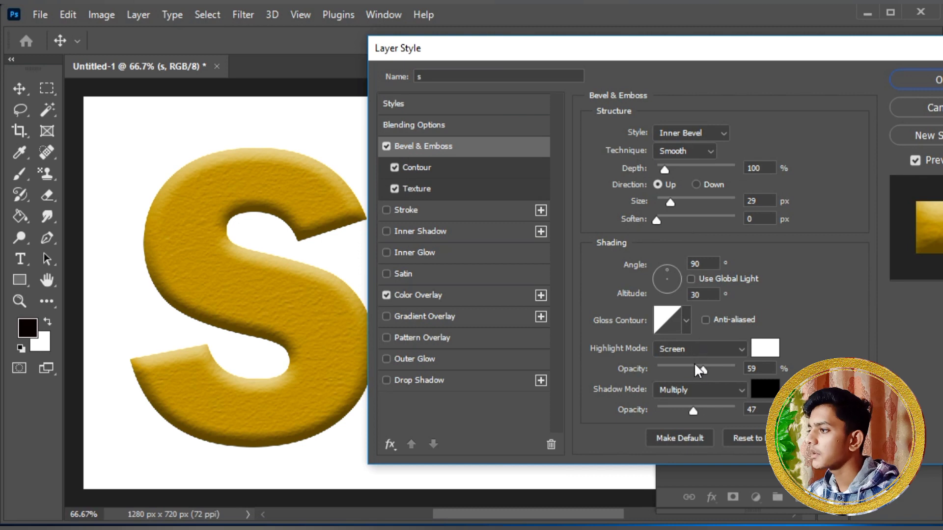
left_click_drag(704, 370, 720, 372)
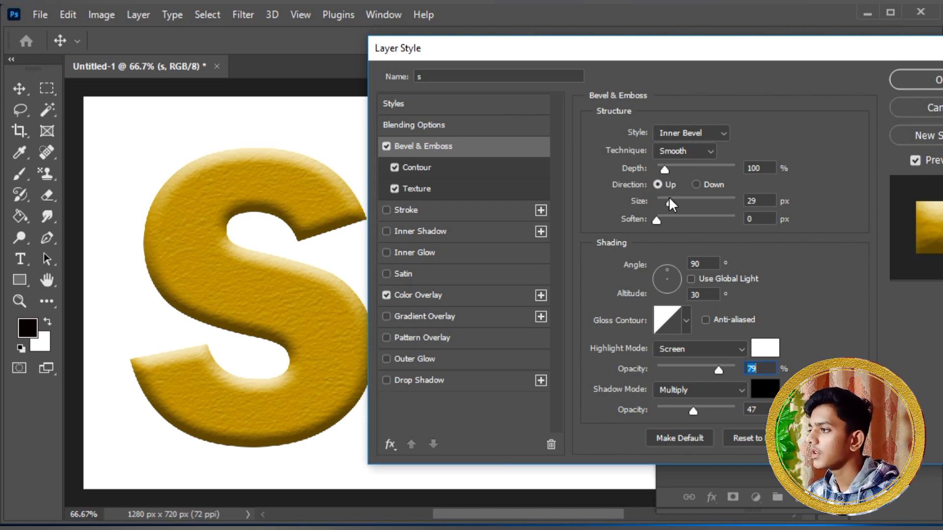
mouse_move(669, 199)
left_mouse_down()
mouse_move(686, 197)
mouse_move(675, 198)
left_mouse_up()
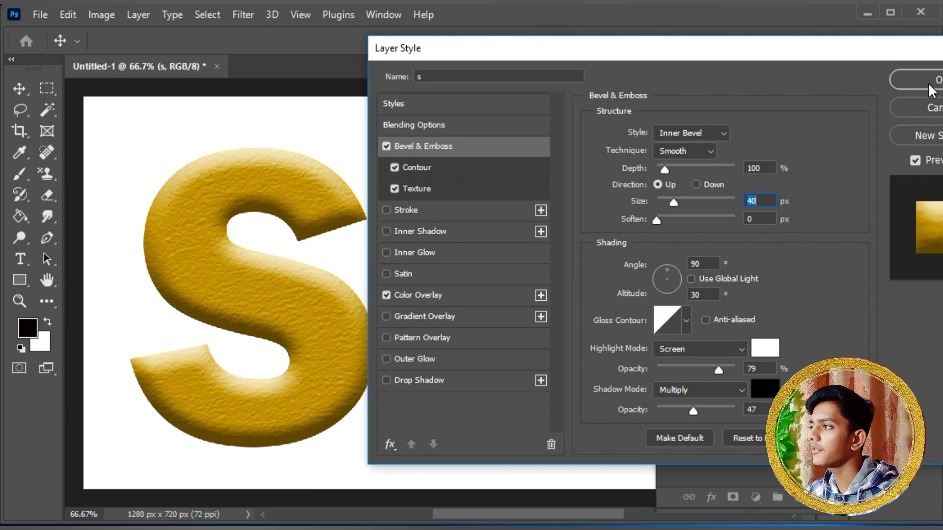
Add a Drop Shadow to the letter S and set its color to mid grey 7c7c7c
left_click(386, 380)
left_click(444, 379)
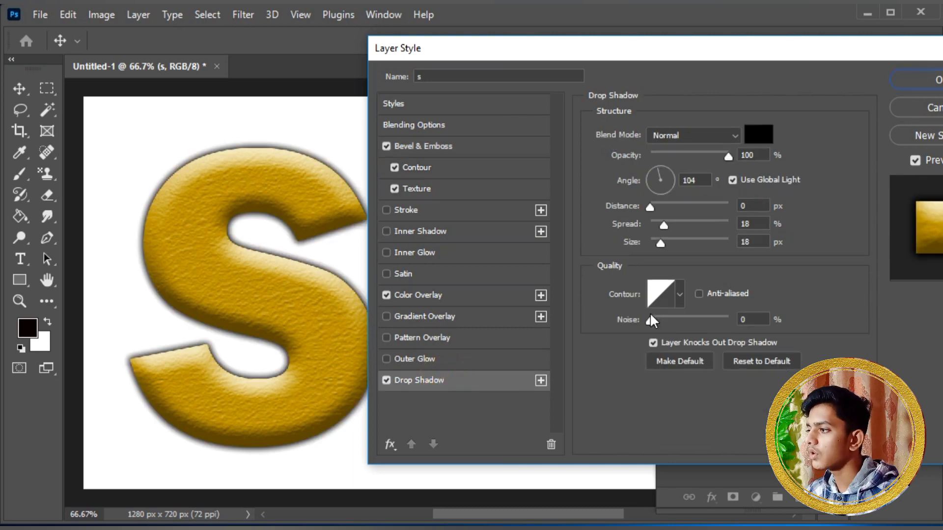
left_click(762, 137)
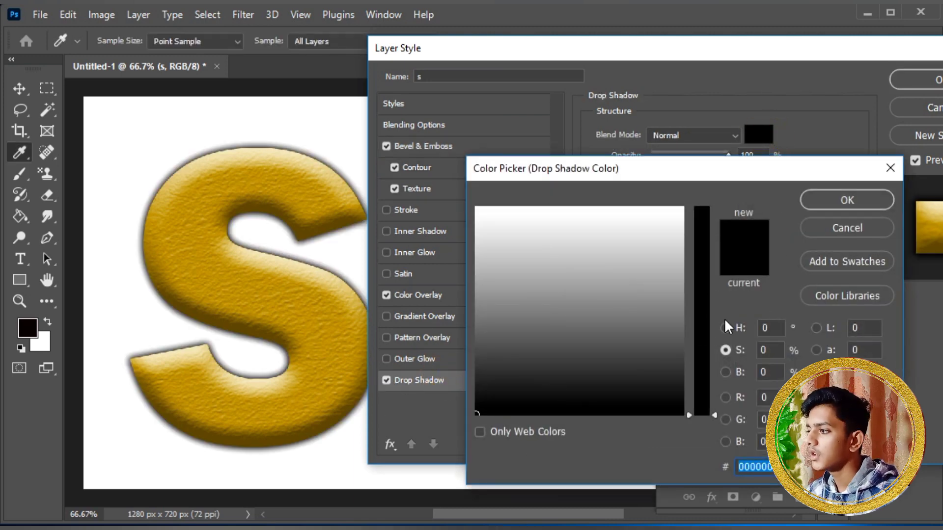
left_click_drag(651, 347, 609, 244)
left_click_drag(624, 278, 636, 313)
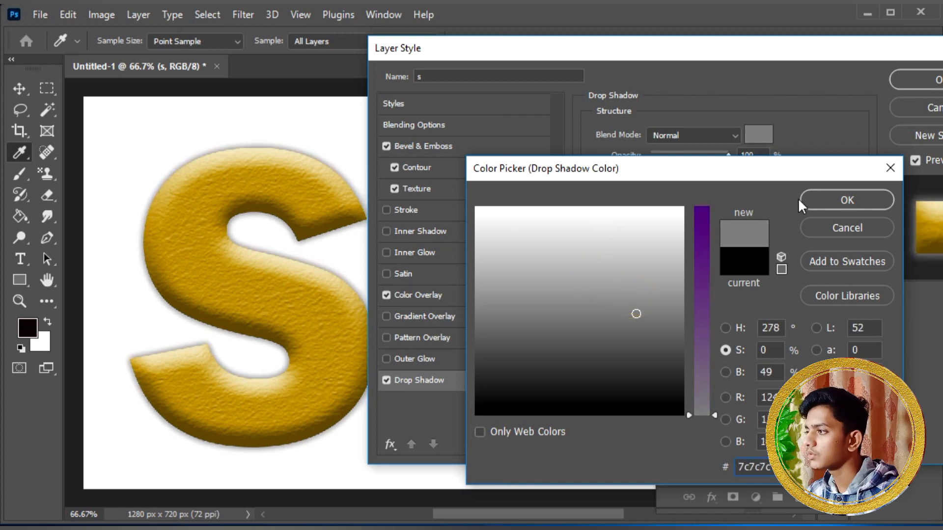
left_click(828, 200)
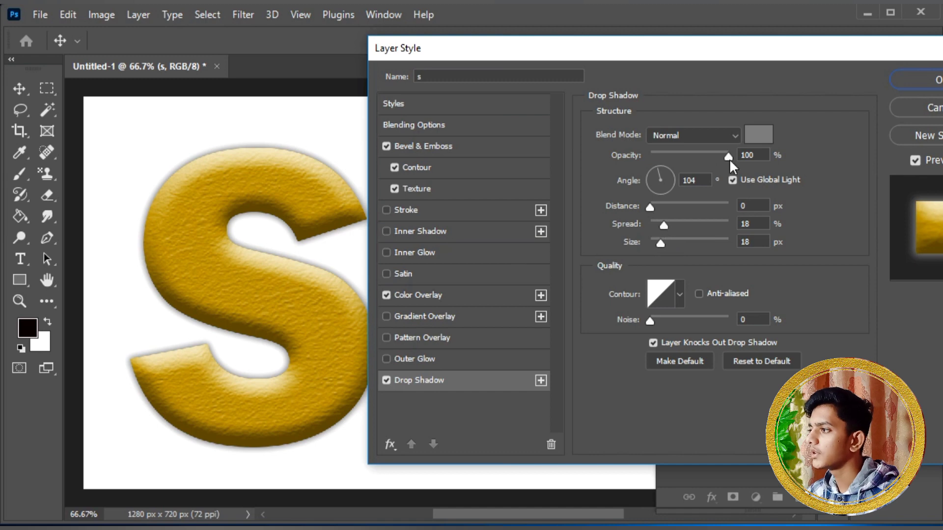
Set the drop shadow's opacity to 70% and its size to 24 px, and apply the layer style
left_click_drag(728, 156, 705, 157)
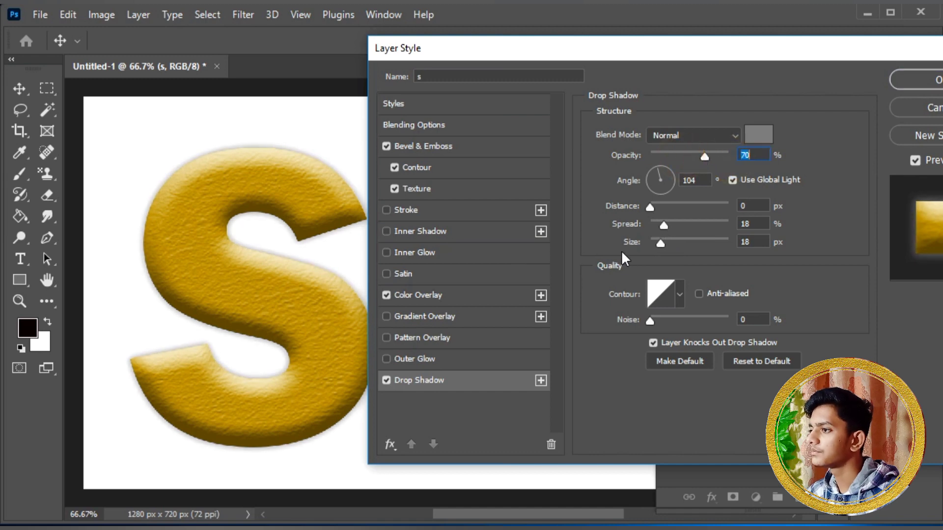
left_click_drag(663, 248, 663, 243)
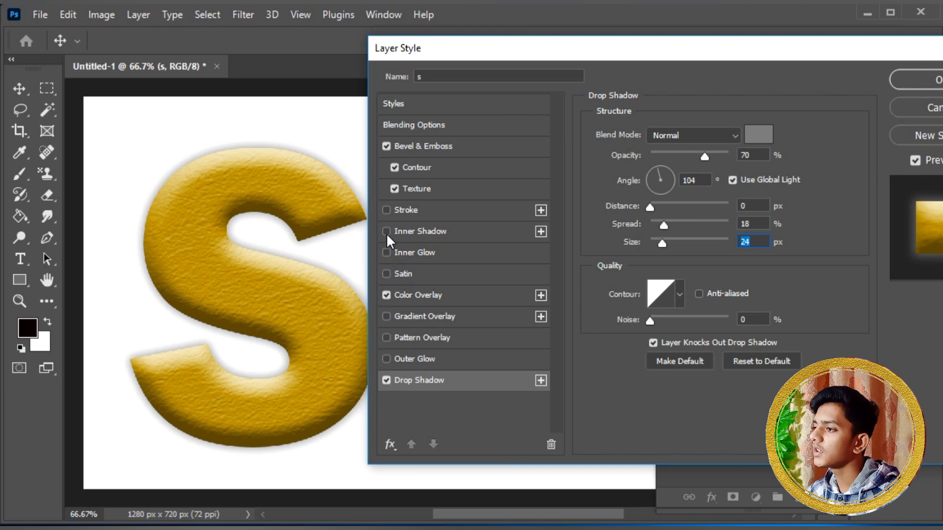
left_click(386, 252)
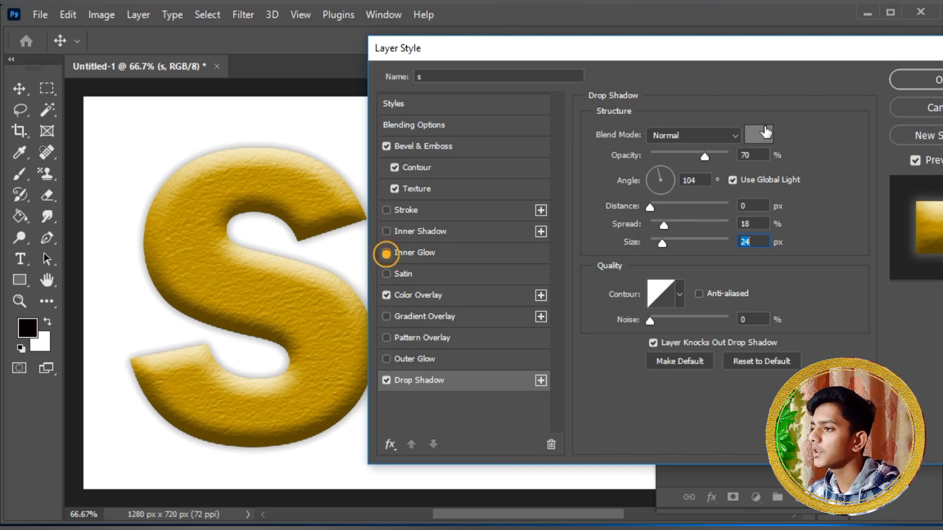
key("Return")
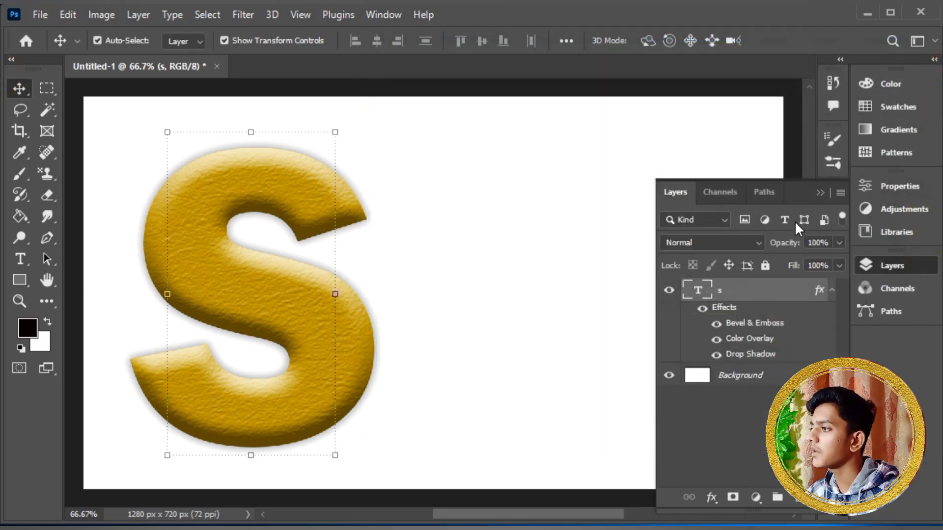
Save the letter S's layer effects as a new preset in the Styles collection
left_click(819, 193)
left_click(382, 16)
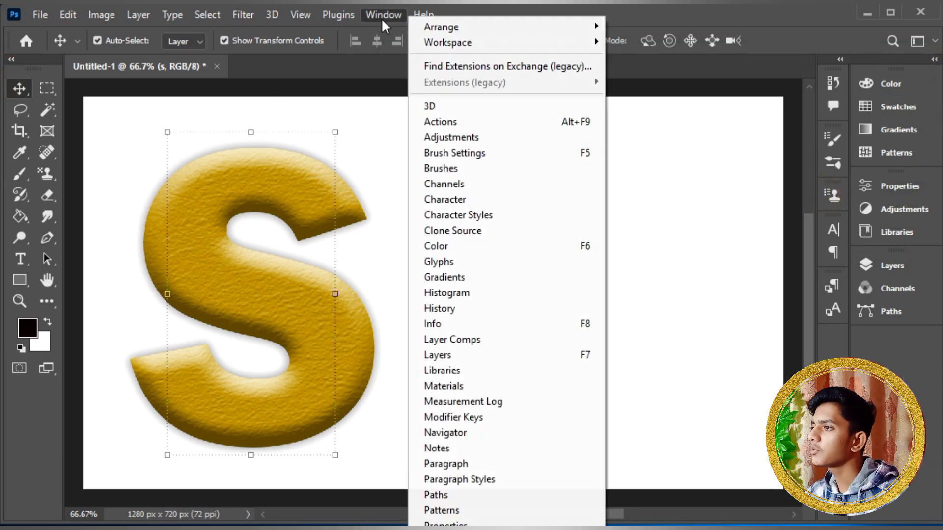
mouse_move(478, 30)
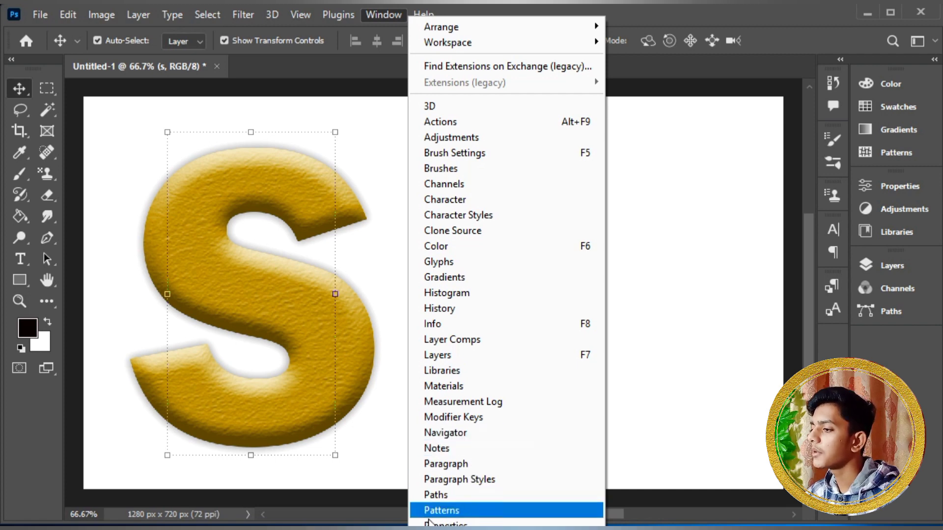
left_click(442, 511)
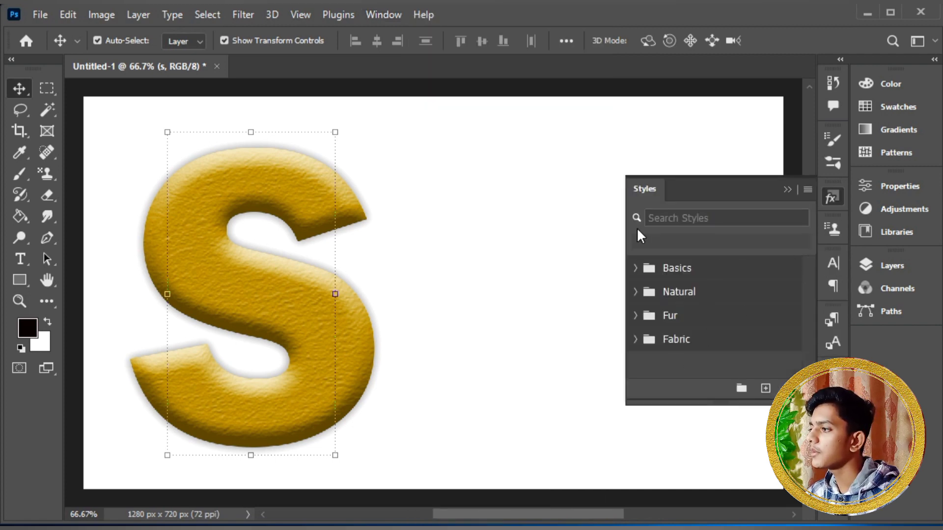
left_click(765, 389)
left_click(655, 203)
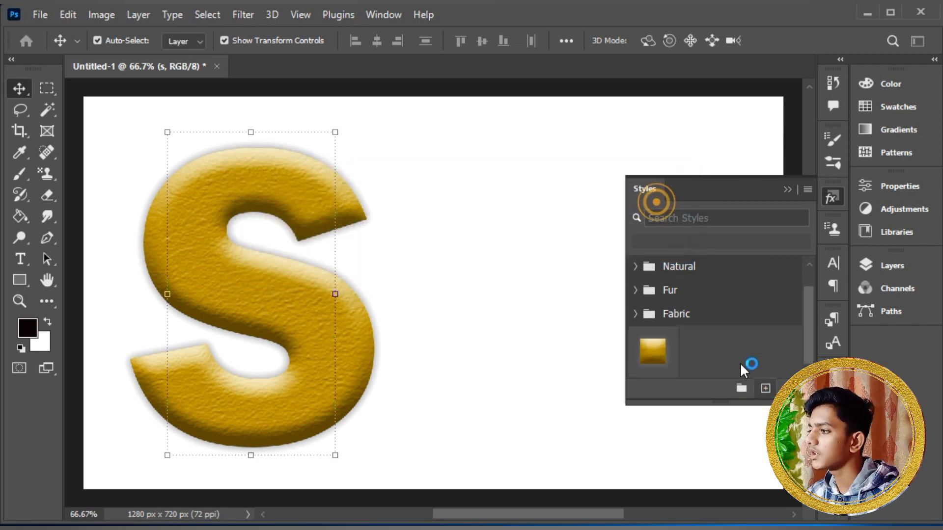
left_click(799, 188)
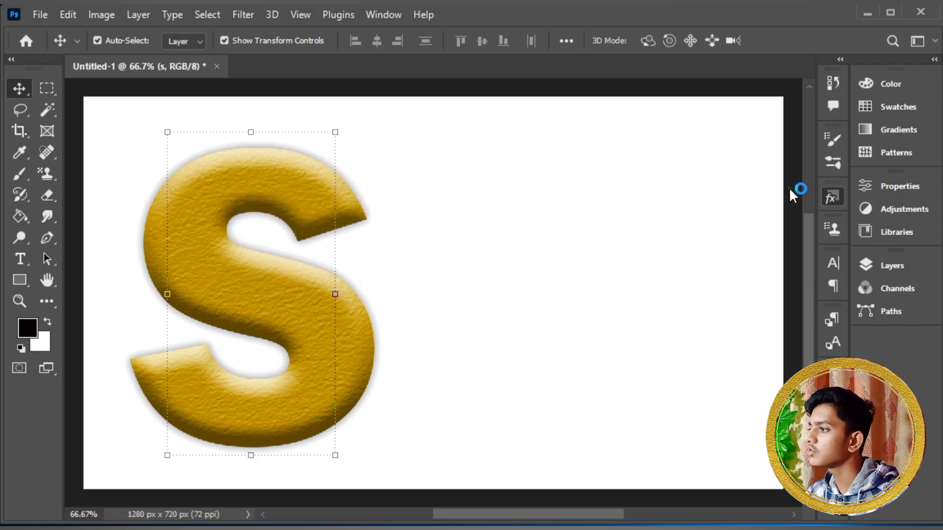
Add a new text layer with the letter "a" on the empty canvas area beside the S
left_click(20, 259)
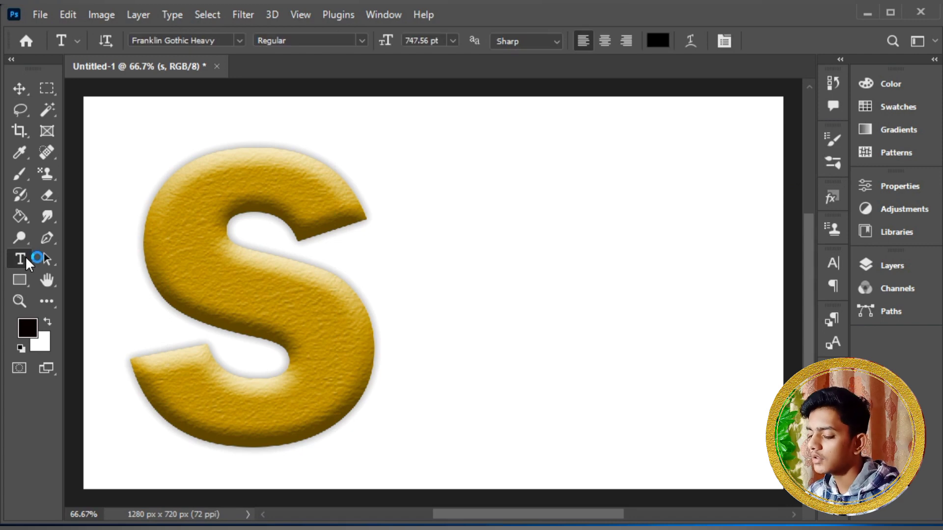
left_click(482, 263)
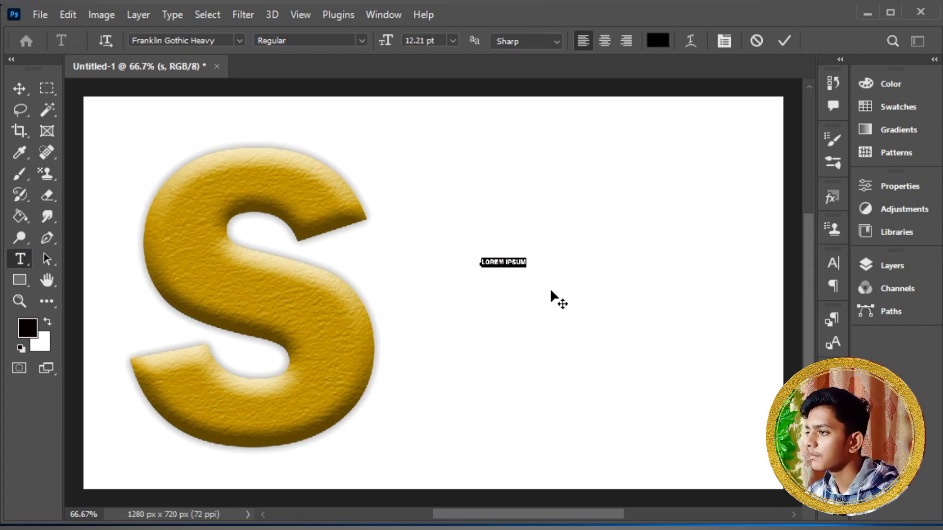
key("Delete")
type("a")
key("ctrl+Return")
key("v")
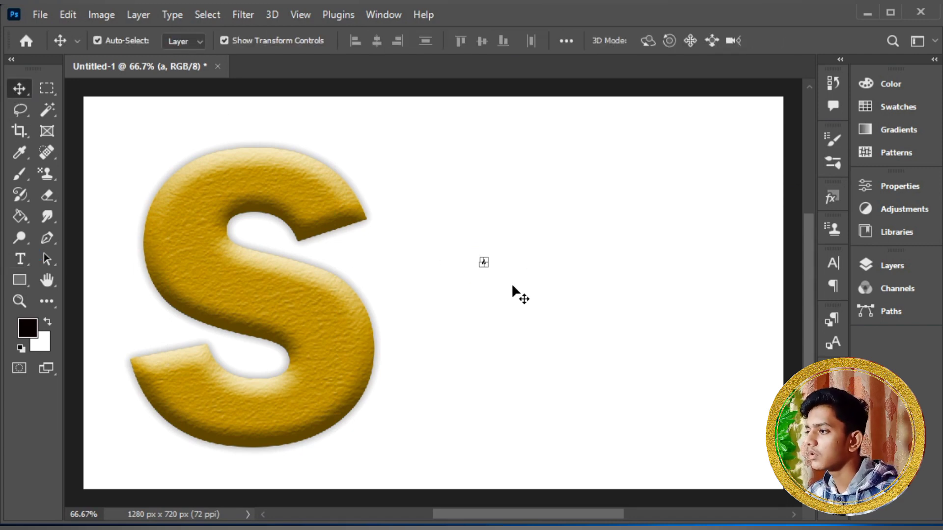
Enlarge the letter A to about 2642% and position it beside the S
key("ctrl+t")
left_click_drag(487, 265, 650, 451)
left_click_drag(570, 456, 569, 359)
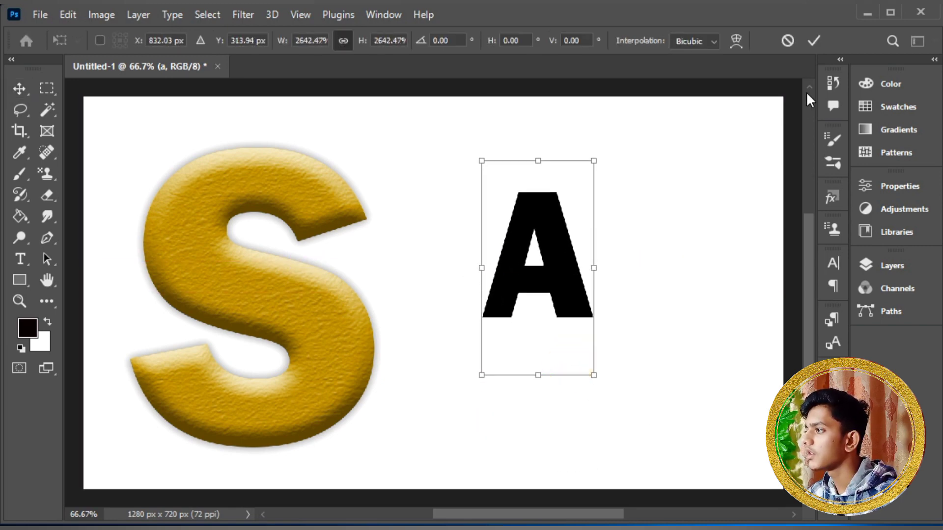
left_click(815, 40)
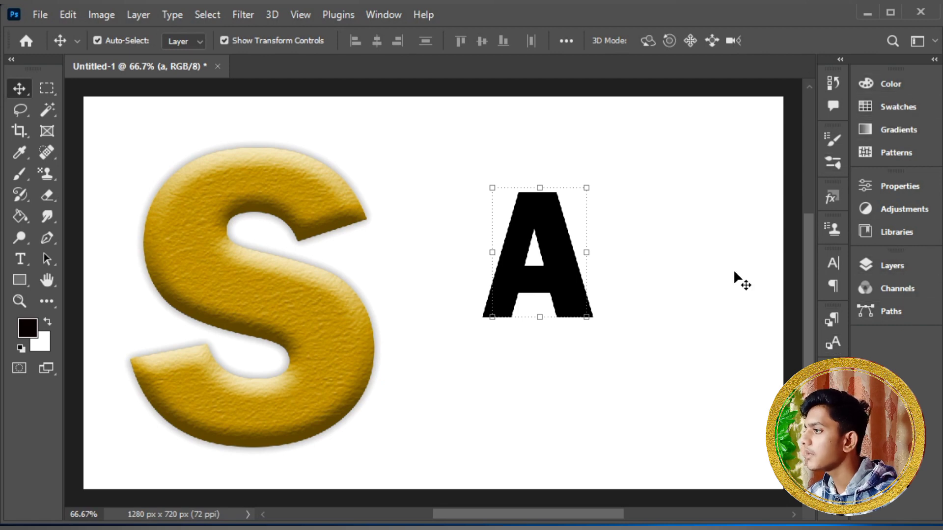
Apply the saved gold style preset to the letter A
left_click(388, 14)
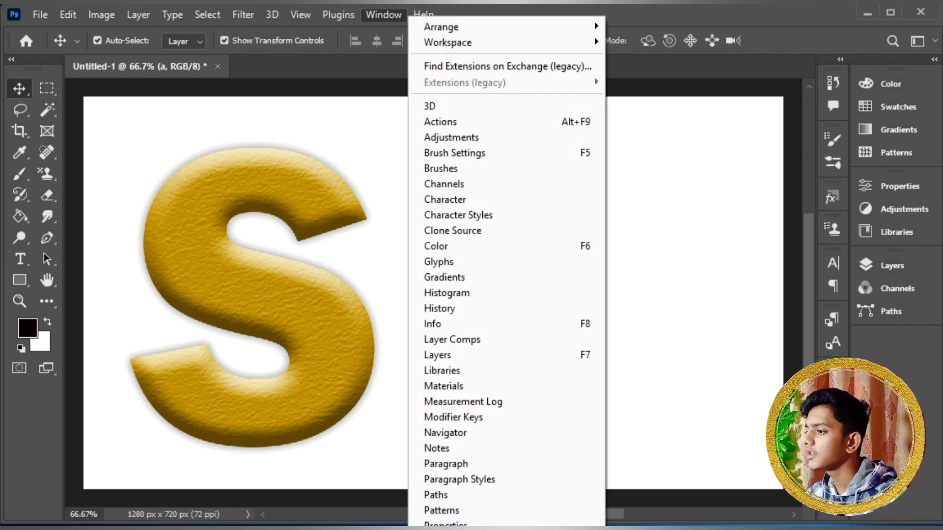
left_click(442, 528)
left_click_drag(646, 188, 593, 170)
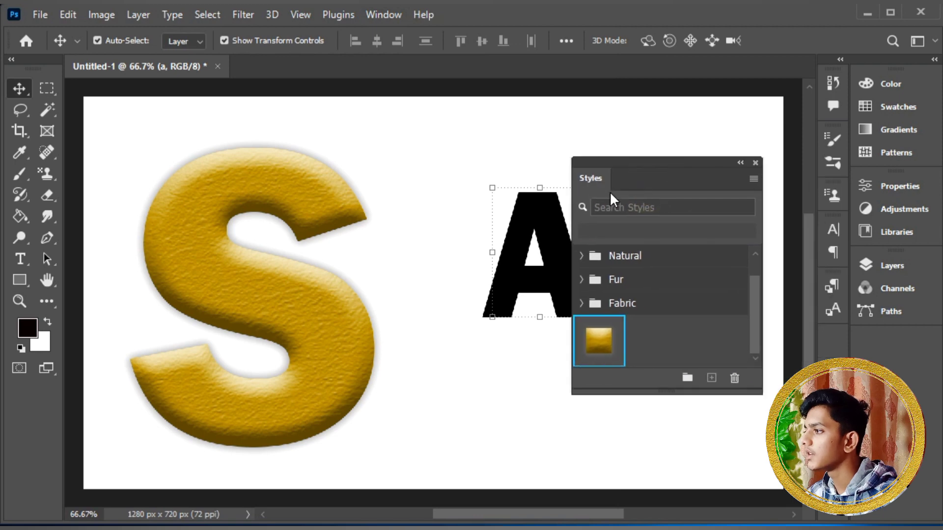
left_click_drag(614, 356, 553, 273)
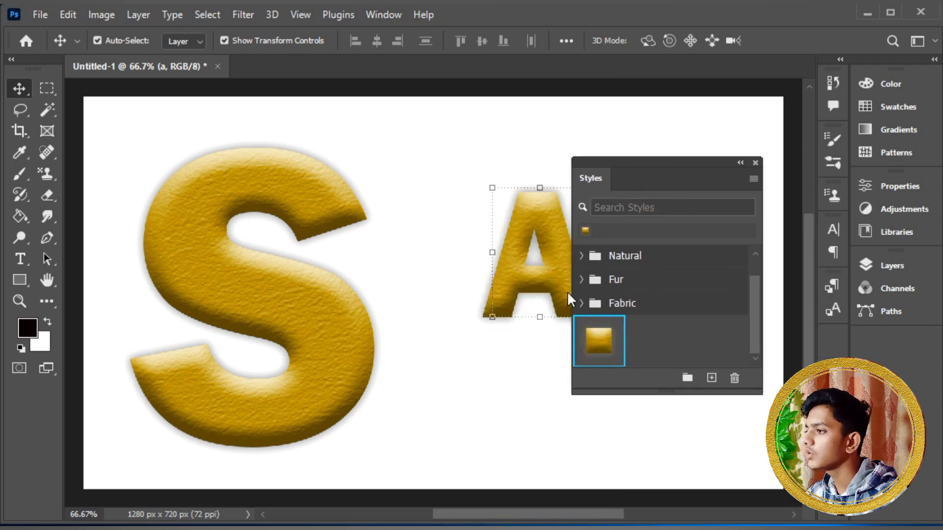
left_click_drag(654, 184, 717, 153)
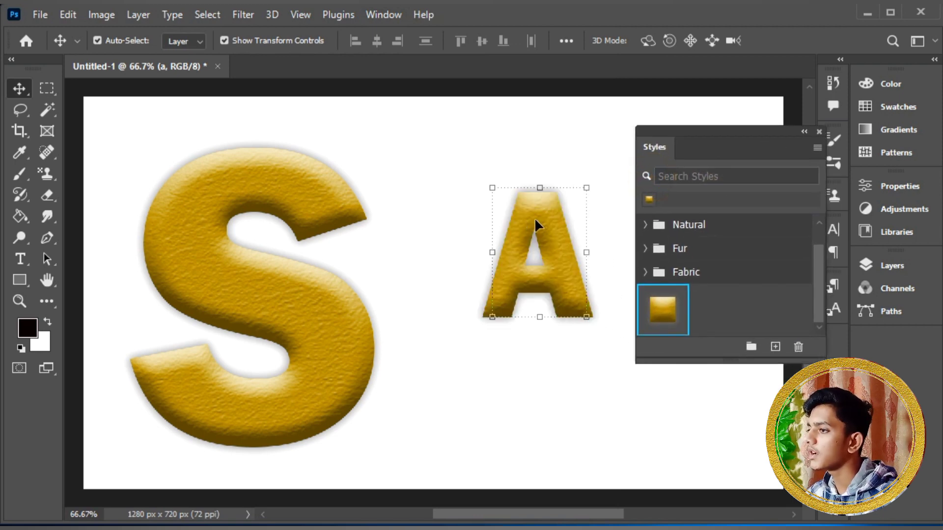
Scale the gold letter A up to about 225% and shift it upward beside the S
left_click_drag(543, 189, 585, 516)
left_click_drag(588, 349, 589, 314)
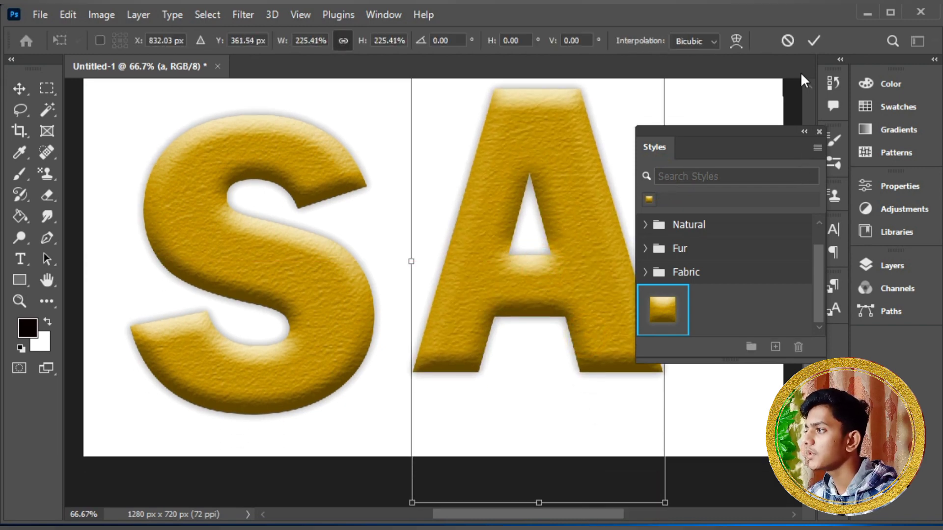
left_click(813, 40)
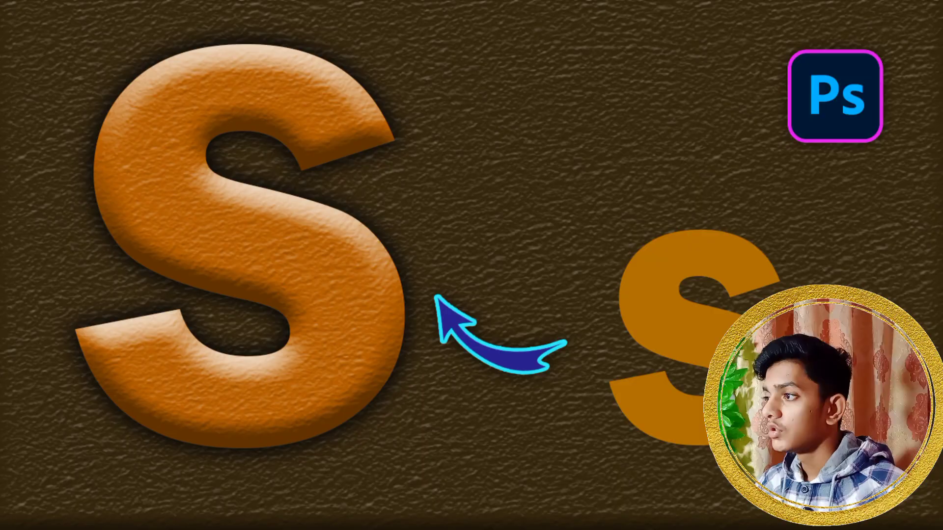